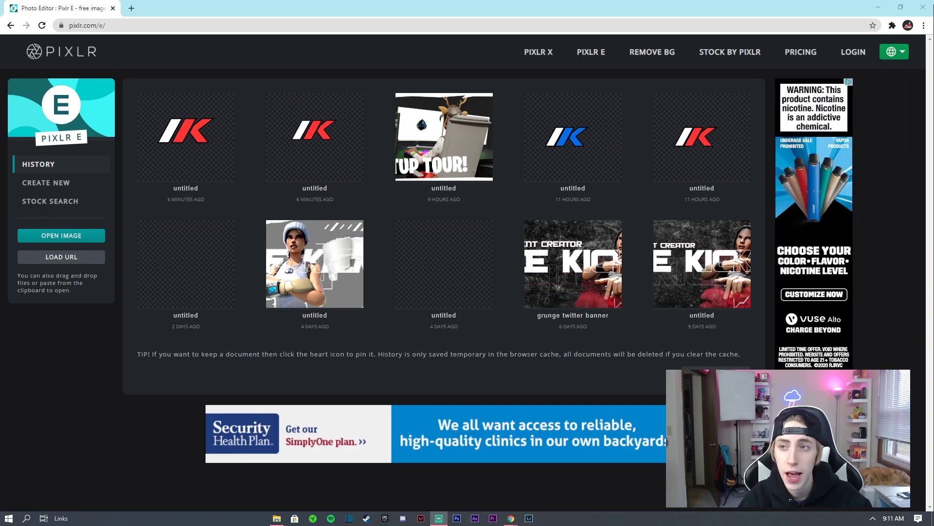
left_click(879, 9)
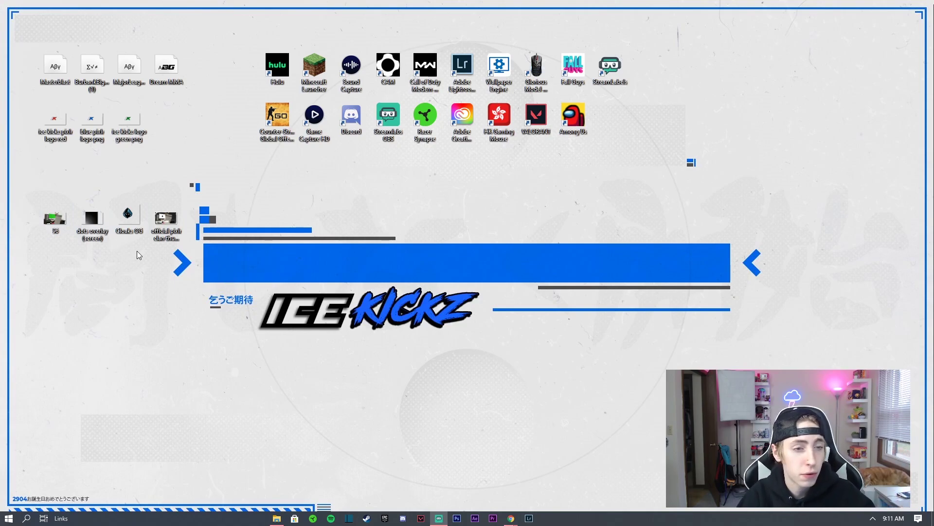
left_click(94, 221)
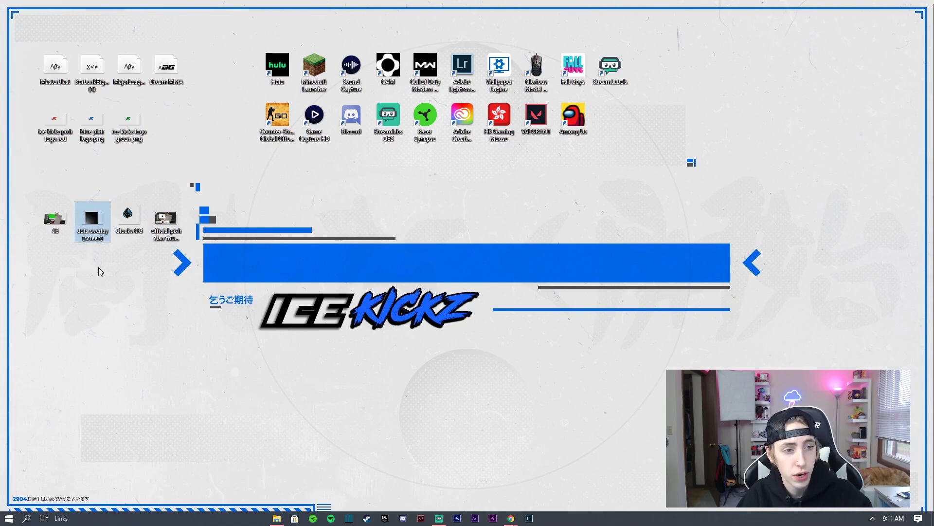
left_click(51, 221)
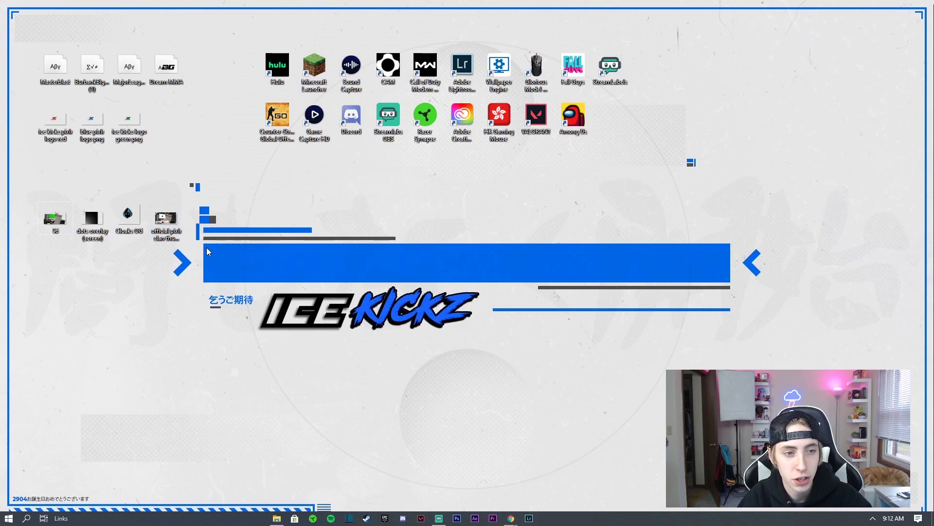
left_click_drag(207, 251, 46, 221)
left_click(345, 258)
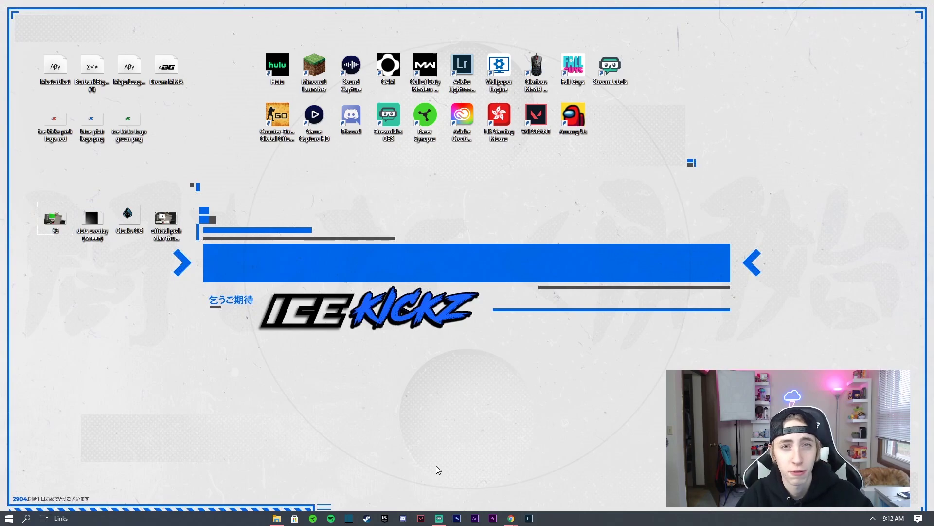
key("alt+Tab")
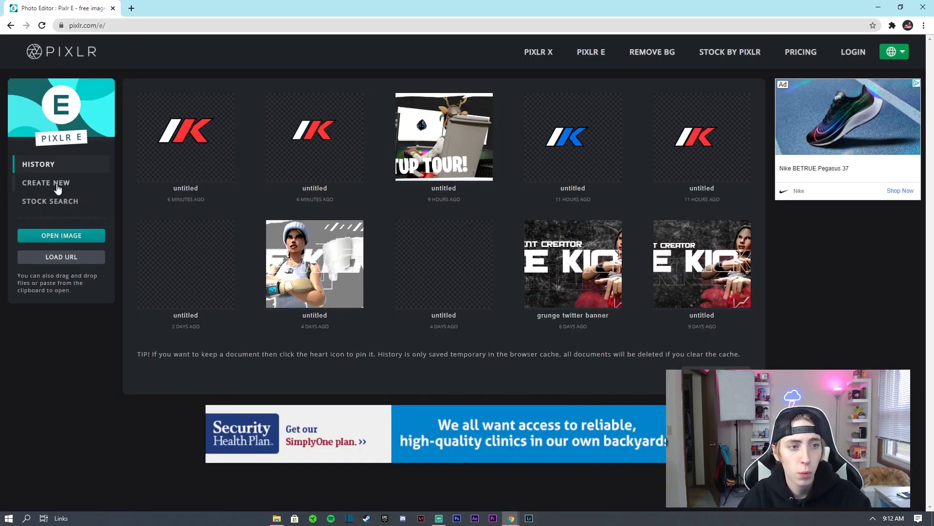
Create a new blank transparent canvas at the Web 720p preset (1280x720)
left_click(53, 183)
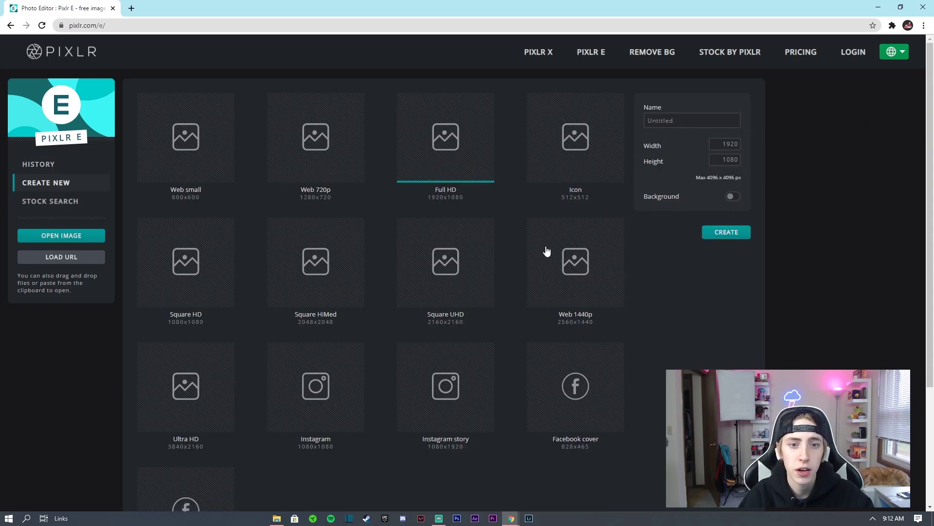
left_click(316, 146)
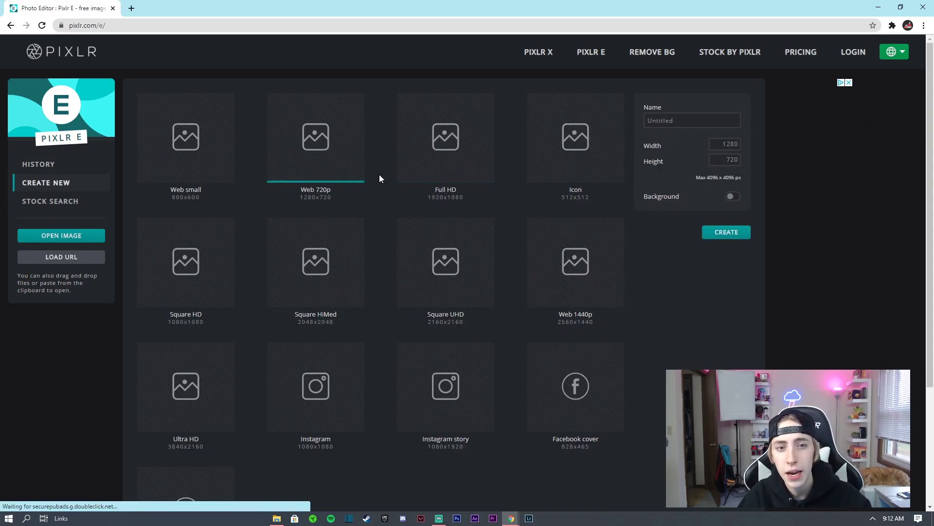
left_click(728, 233)
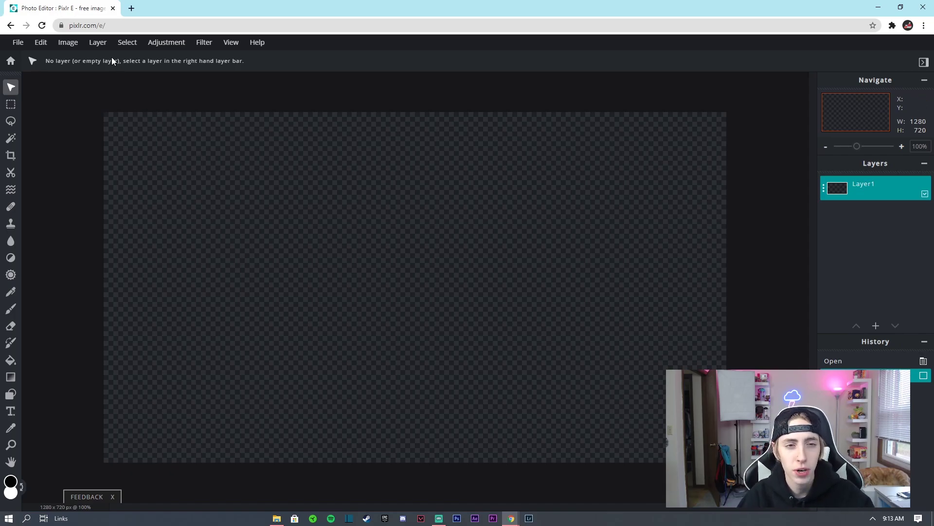
left_click(97, 43)
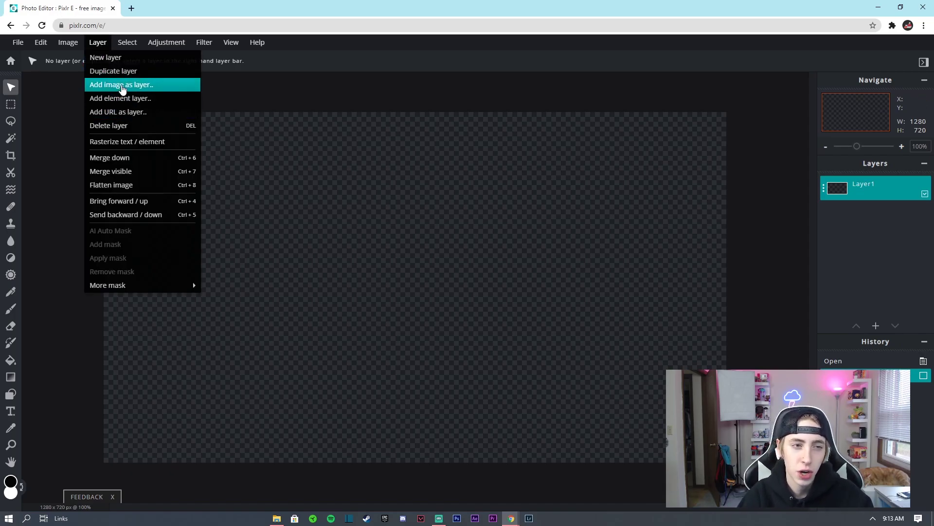
Add 96.png from the Desktop folder as a new layer above Layer1
left_click(122, 85)
left_click(145, 121)
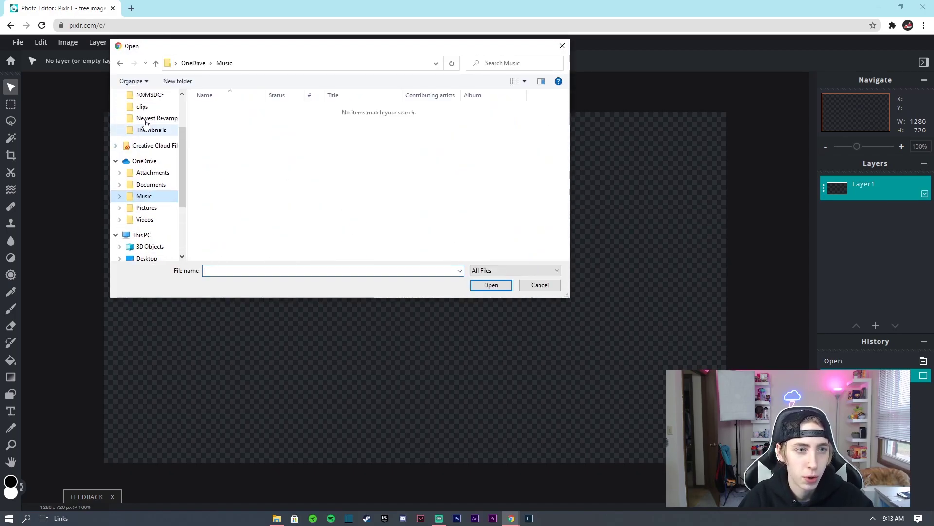
scroll(145, 124, "up", 2)
left_click(146, 115)
scroll(434, 193, "down", 3)
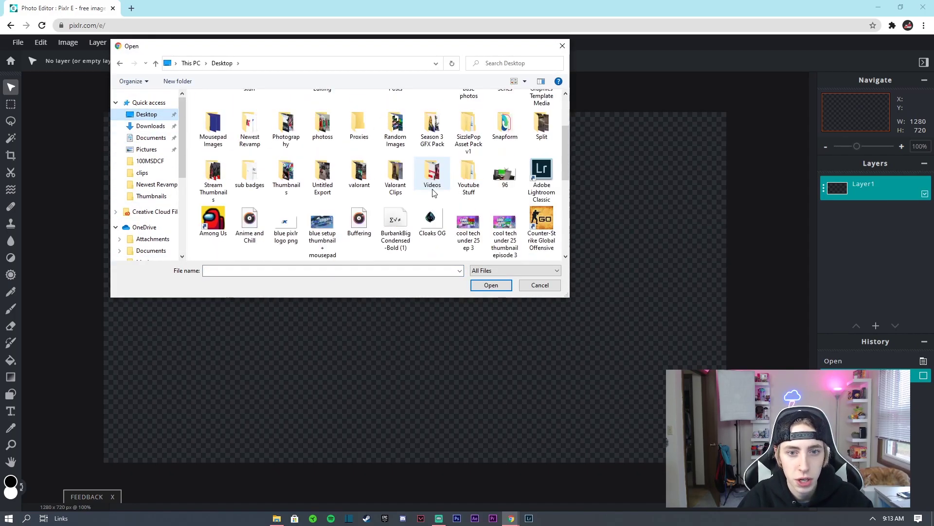
scroll(434, 193, "down", 3)
scroll(434, 193, "up", 3)
double_click(505, 174)
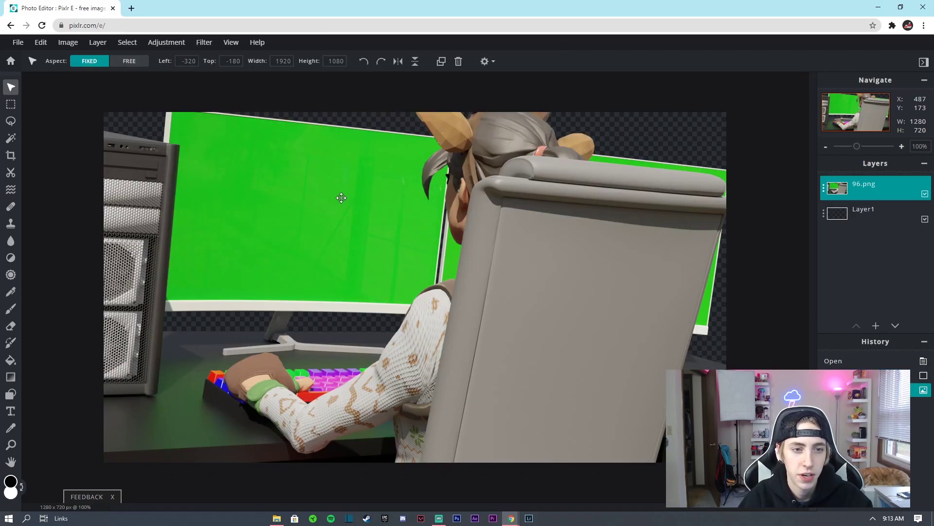
Try a free transform of the render, then discard it to restore the original size
left_click(41, 43)
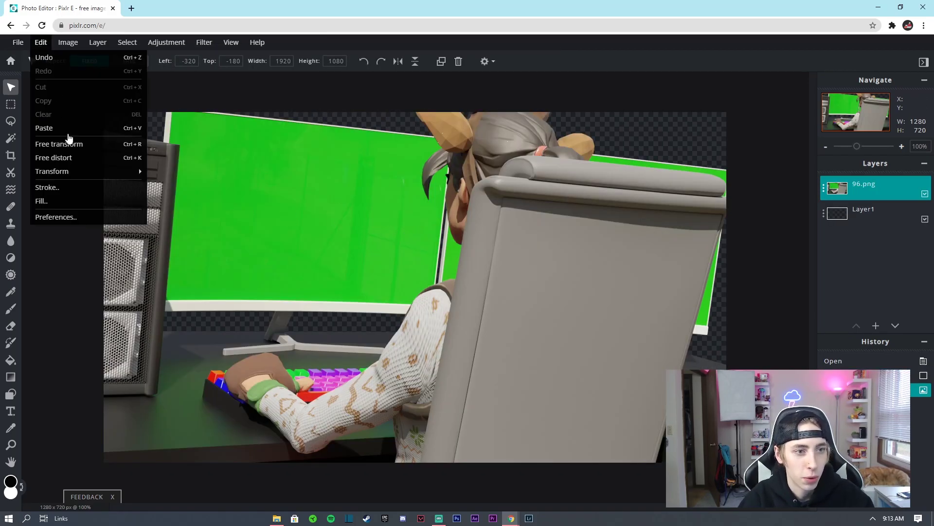
left_click(61, 144)
left_click_drag(269, 173, 467, 248)
left_click_drag(152, 105, 424, 191)
left_click(41, 43)
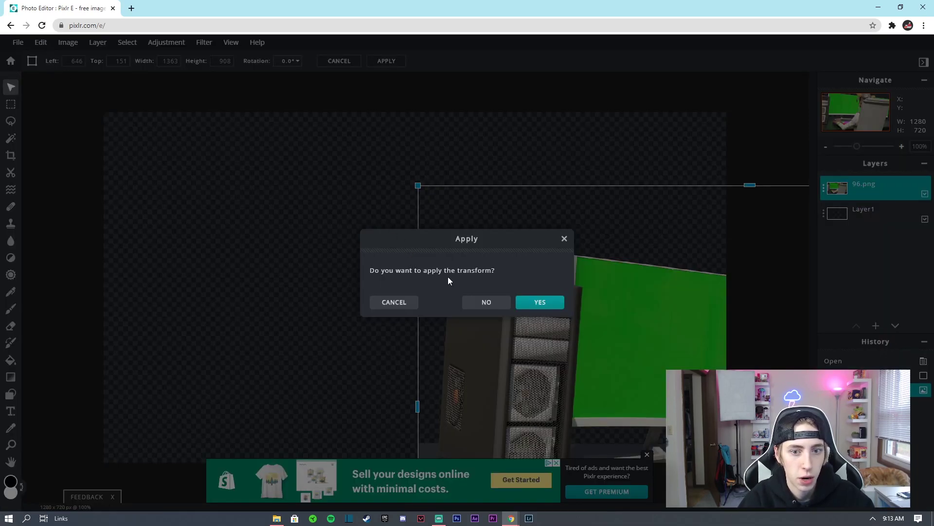
left_click(484, 303)
Free-transform the render down to 915x515 near the canvas centre and apply it
left_click(41, 43)
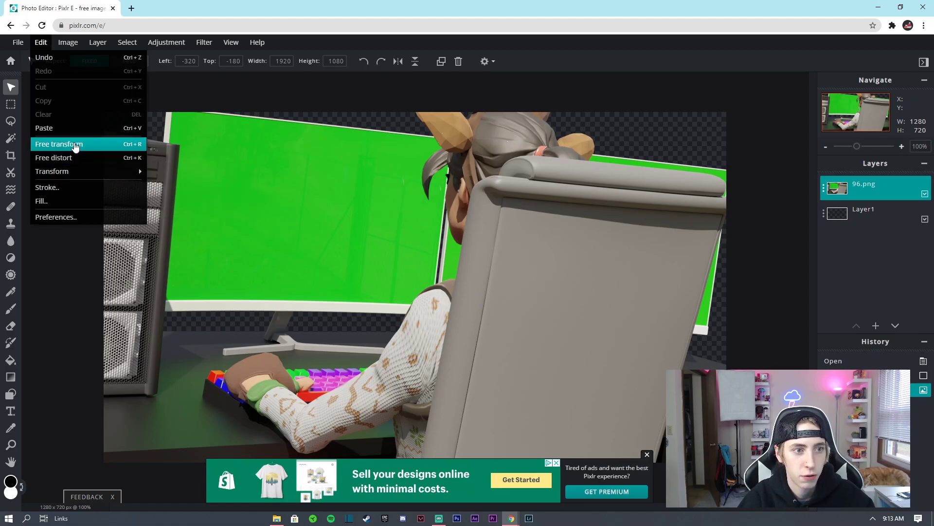
left_click(75, 145)
left_click_drag(256, 156, 440, 254)
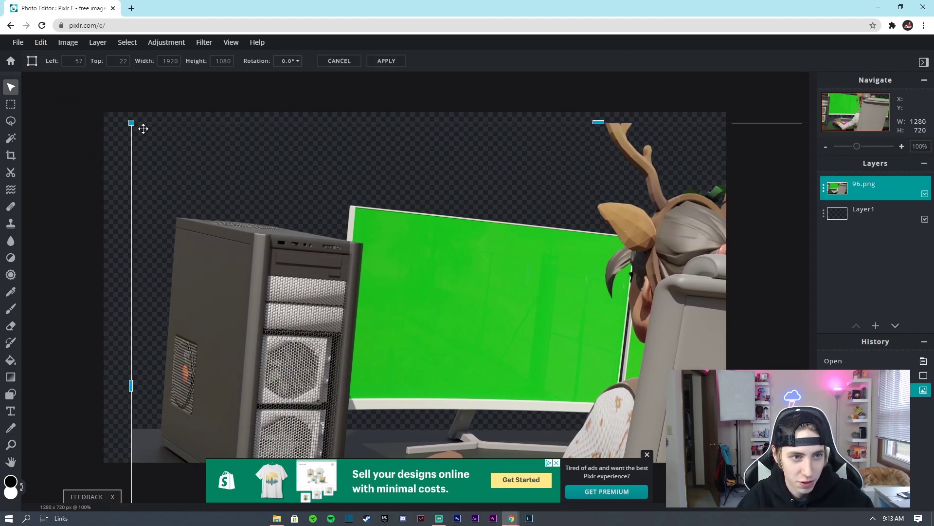
left_click_drag(132, 124, 537, 247)
left_click_drag(663, 392, 229, 161)
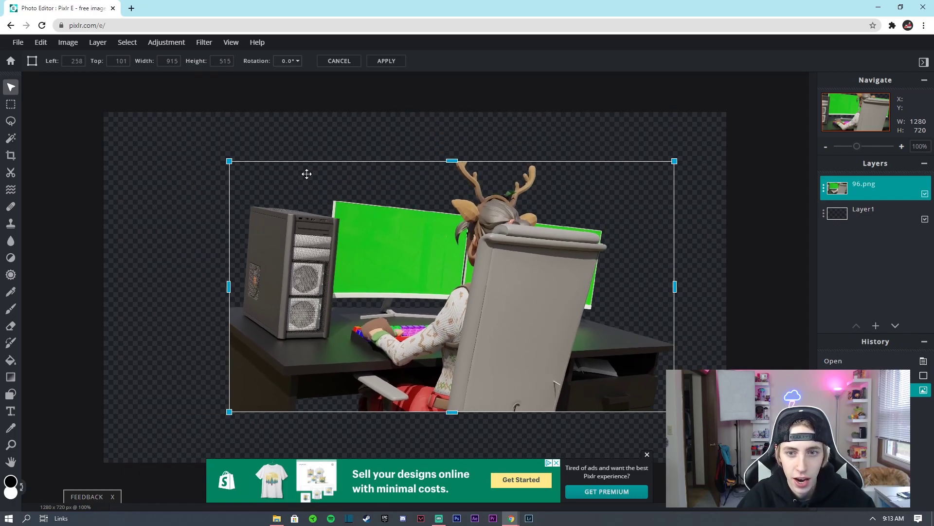
left_click(503, 150)
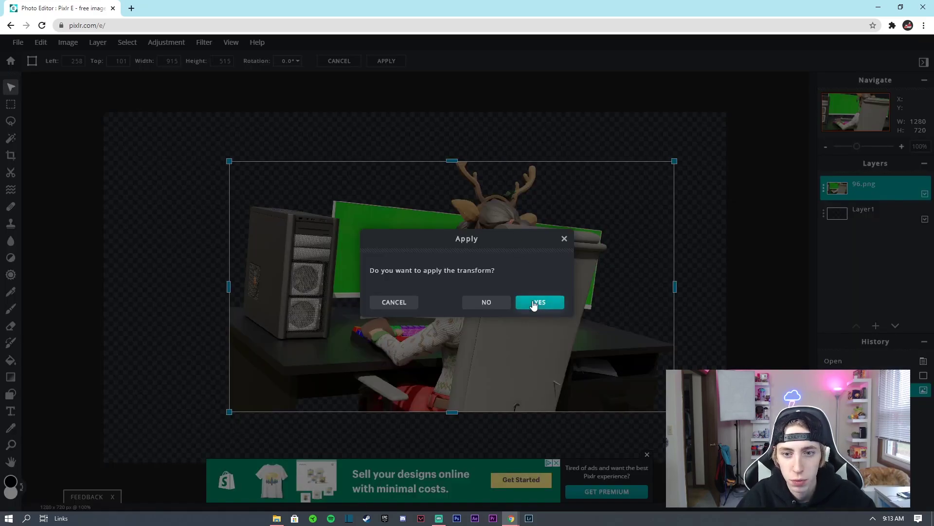
left_click(534, 303)
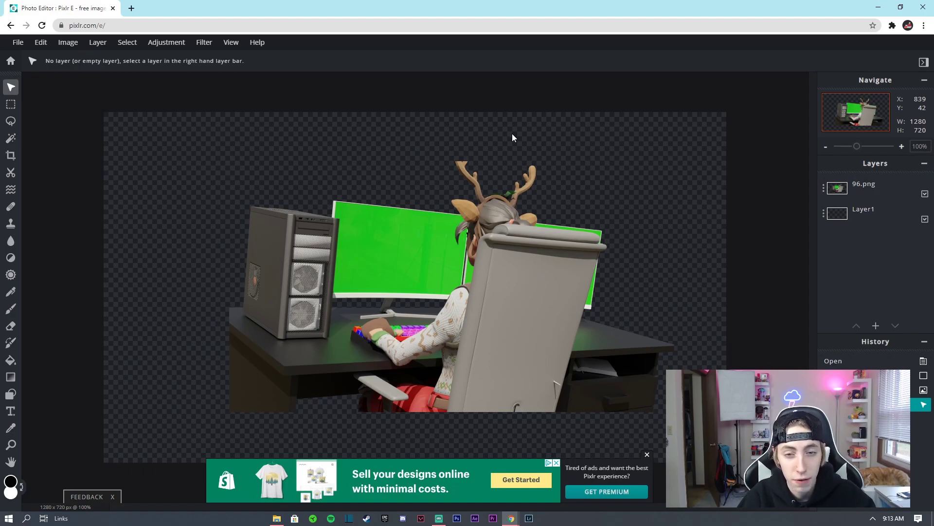
left_click(494, 310)
Scale the 96.png render to 1294x725 and shift it left to cover the 1280x720 canvas
left_click_drag(494, 310, 424, 297)
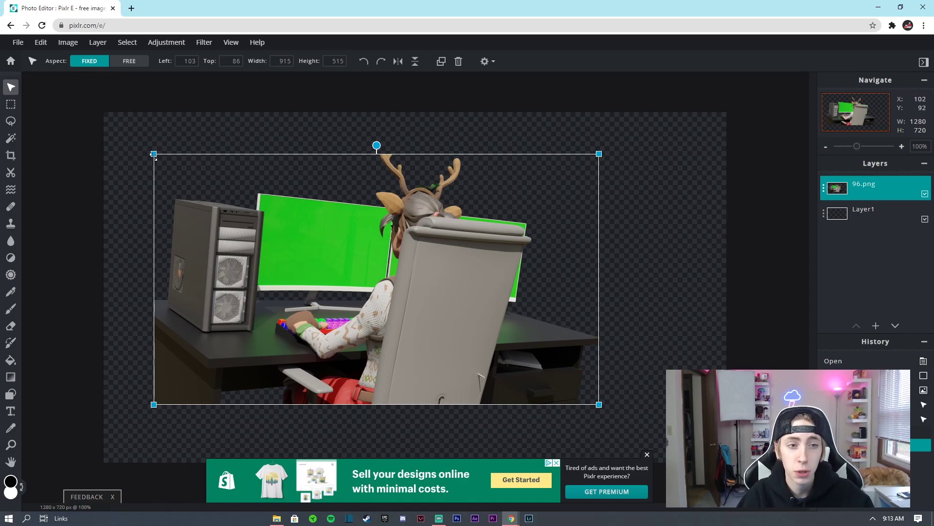
left_click_drag(154, 154, 94, 119)
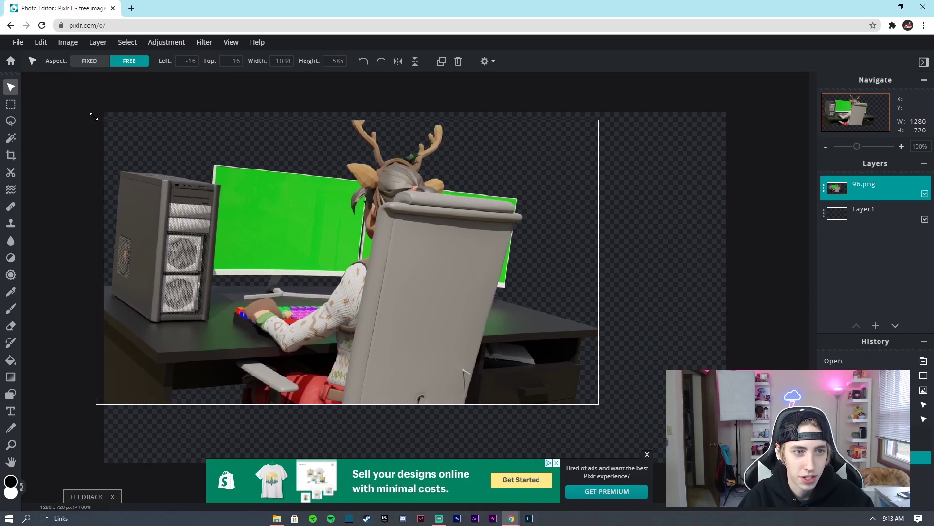
left_click_drag(204, 166, 243, 139)
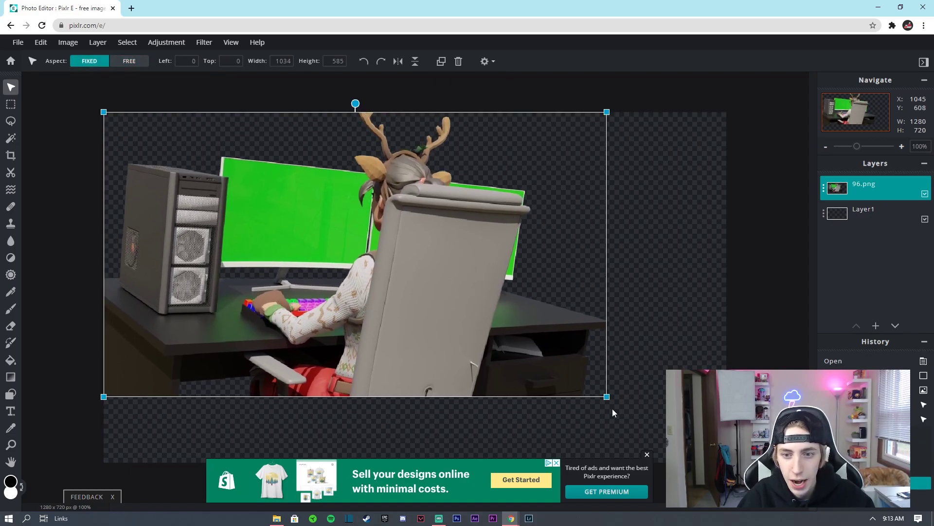
left_click_drag(607, 397, 733, 464)
left_click_drag(637, 373, 623, 373)
left_click(647, 454)
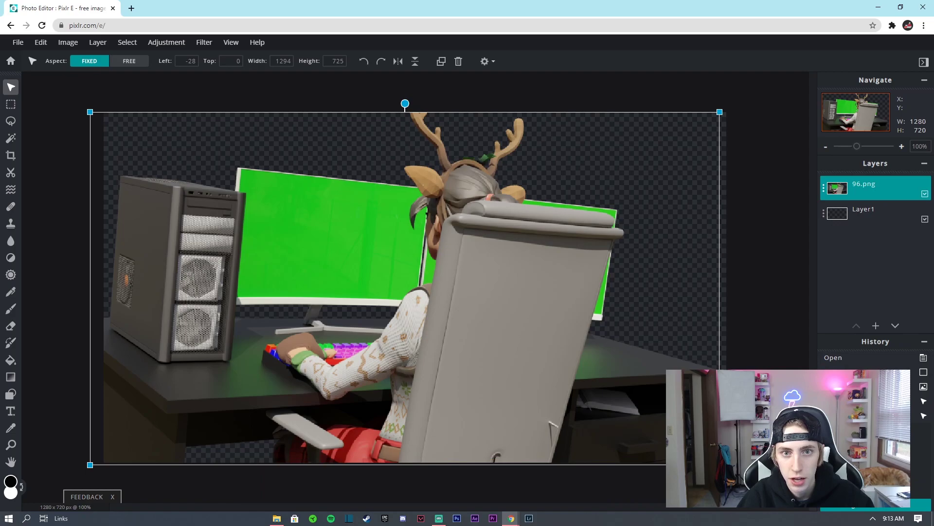
left_click(465, 48)
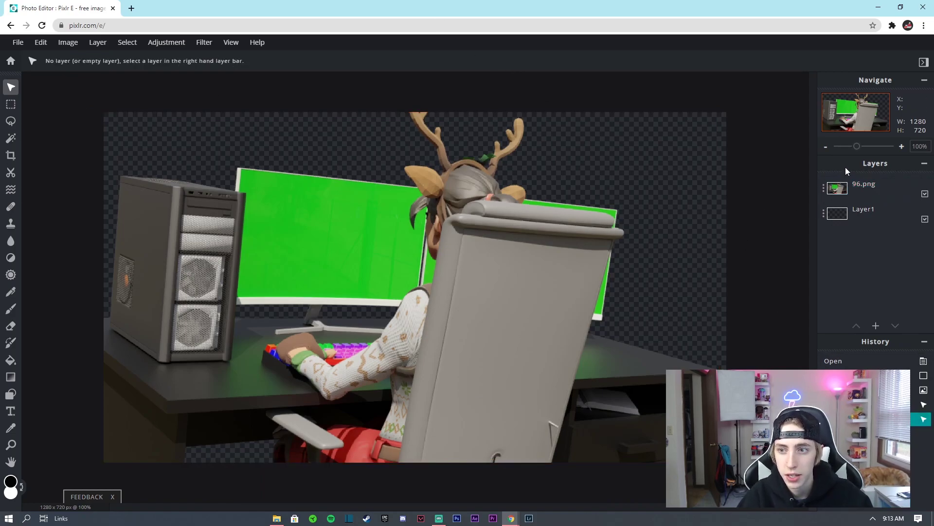
left_click(869, 187)
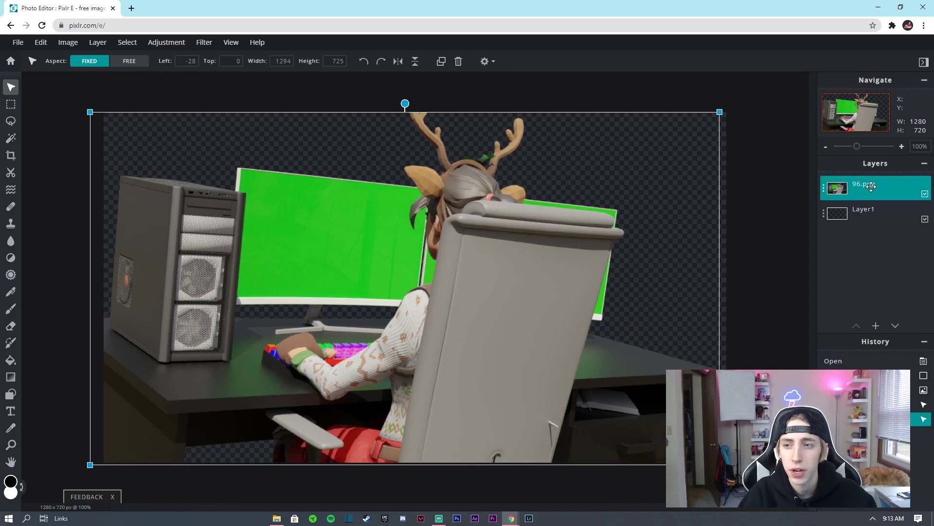
Apply Brightness & contrast to 96.png with contrast 24 and brightness left at 0
left_click(166, 43)
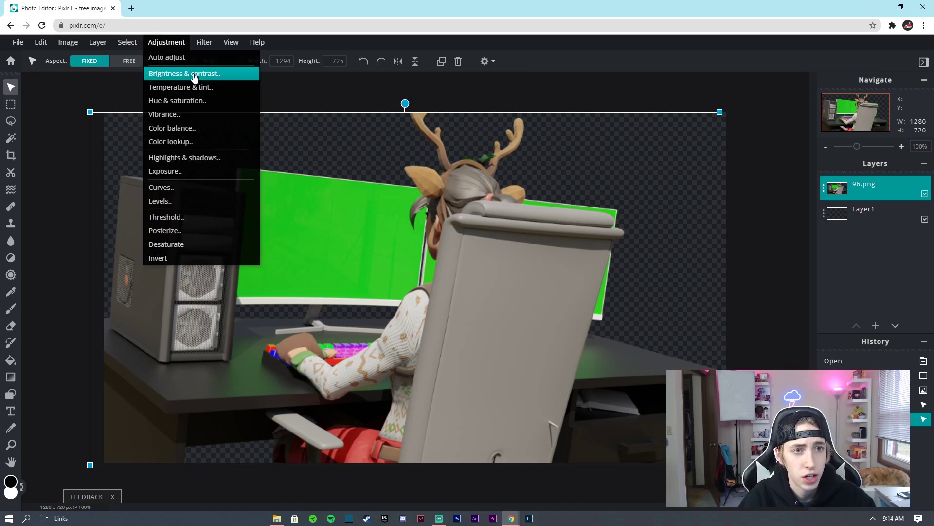
left_click(193, 73)
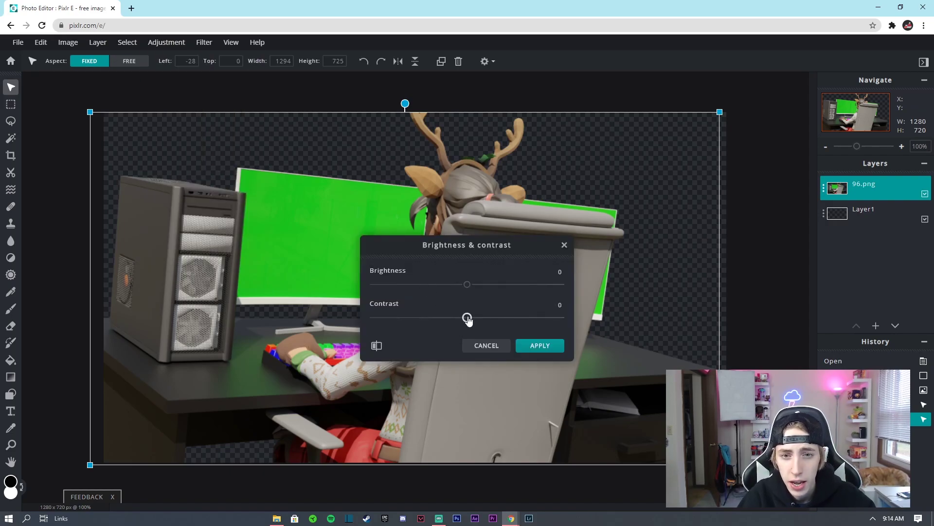
left_click_drag(467, 319, 490, 323)
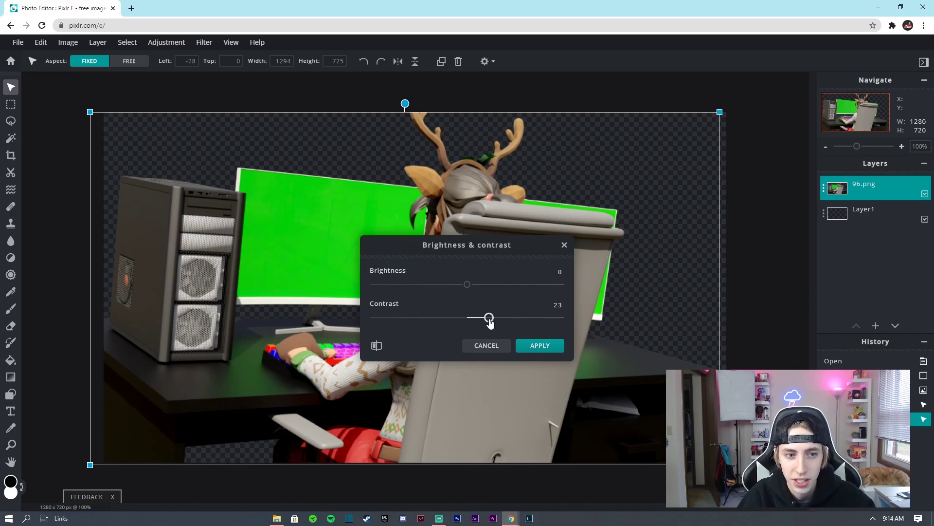
left_click(544, 345)
left_click(755, 214)
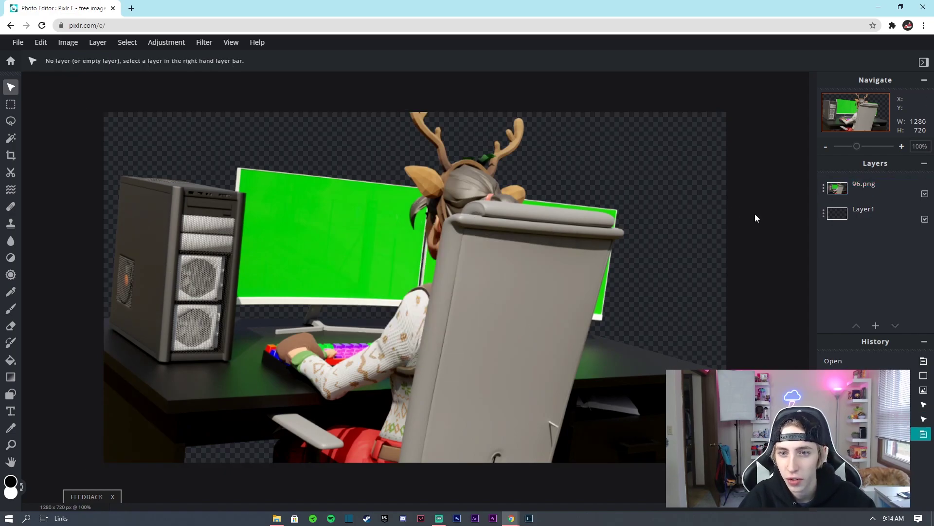
left_click(857, 211)
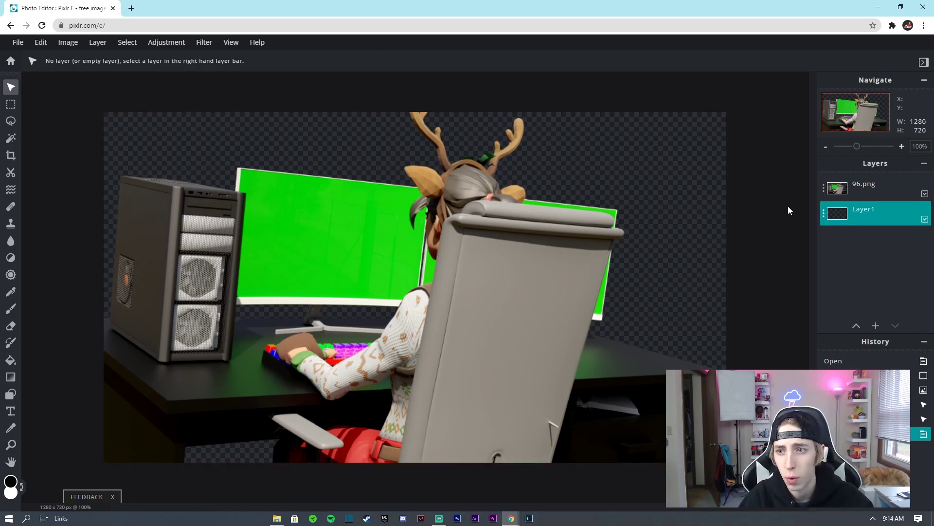
Hide the 96.png layer and set the foreground colour to dark gray #242424
left_click(825, 183)
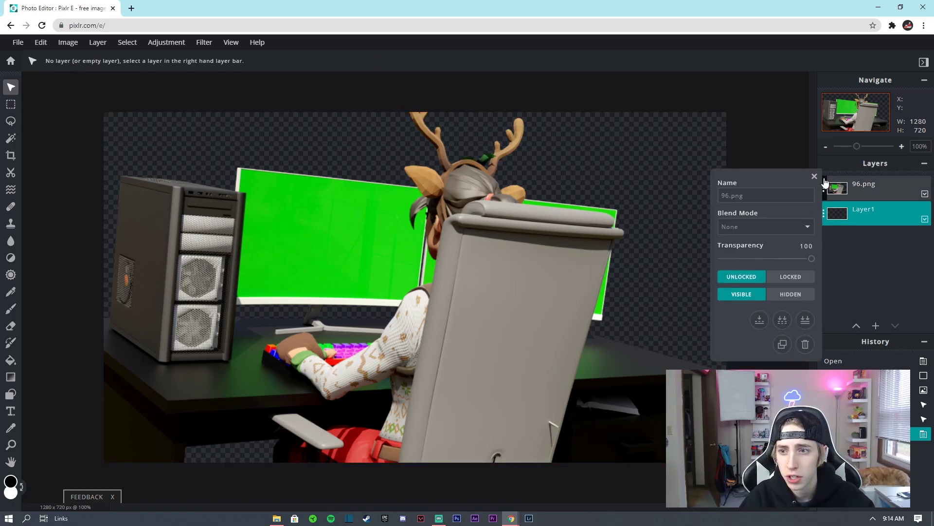
left_click(790, 294)
left_click(812, 177)
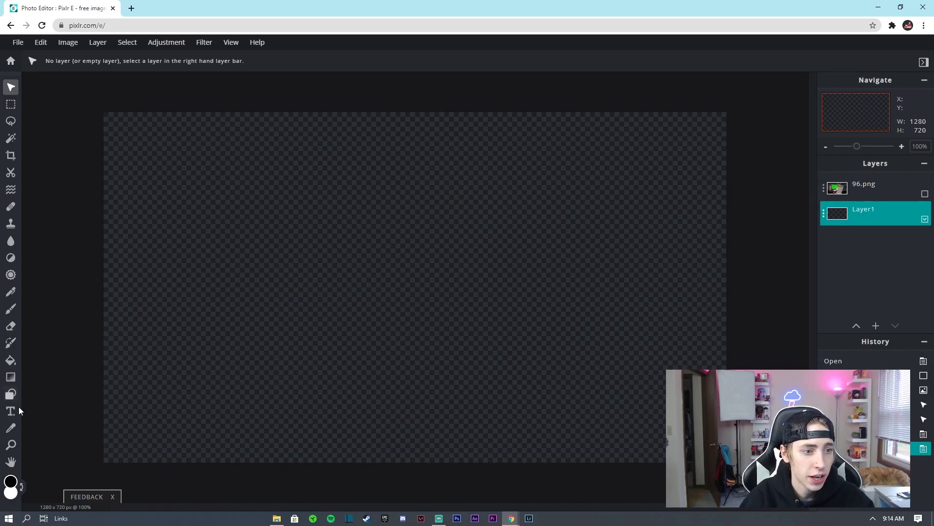
left_click(12, 482)
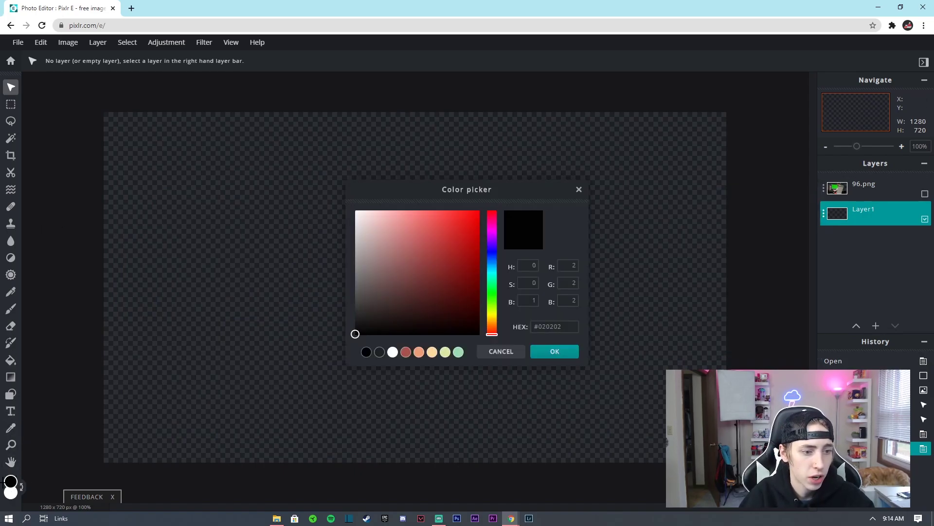
left_click_drag(355, 323, 354, 319)
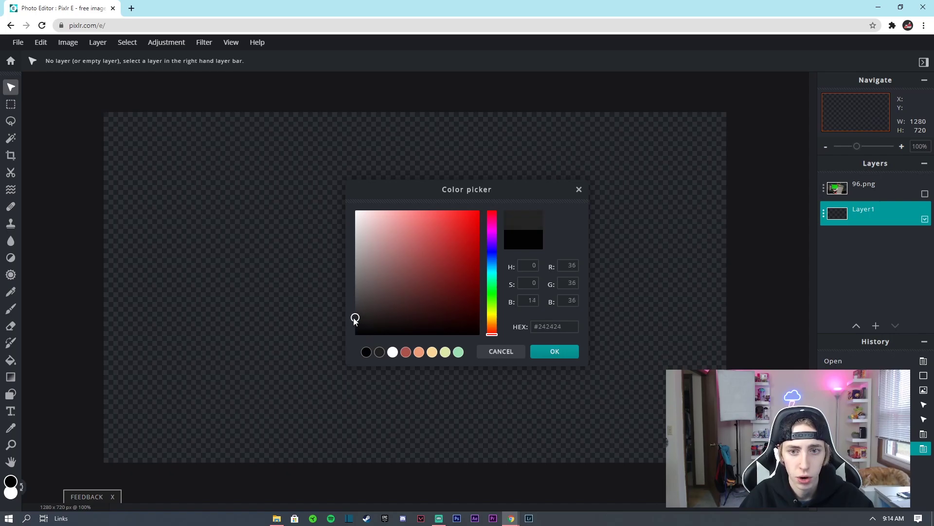
left_click(551, 348)
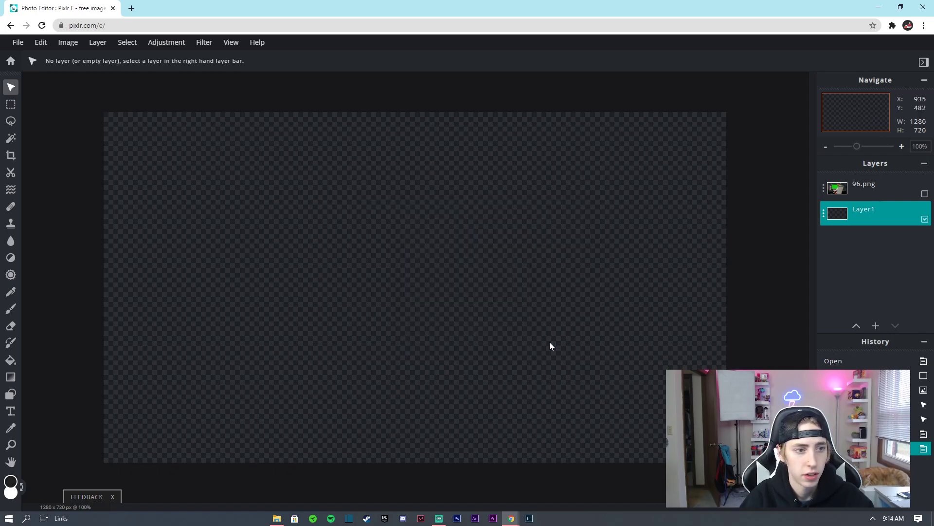
Paint all of Layer1 dark gray with the Brush at size 236
left_click(10, 311)
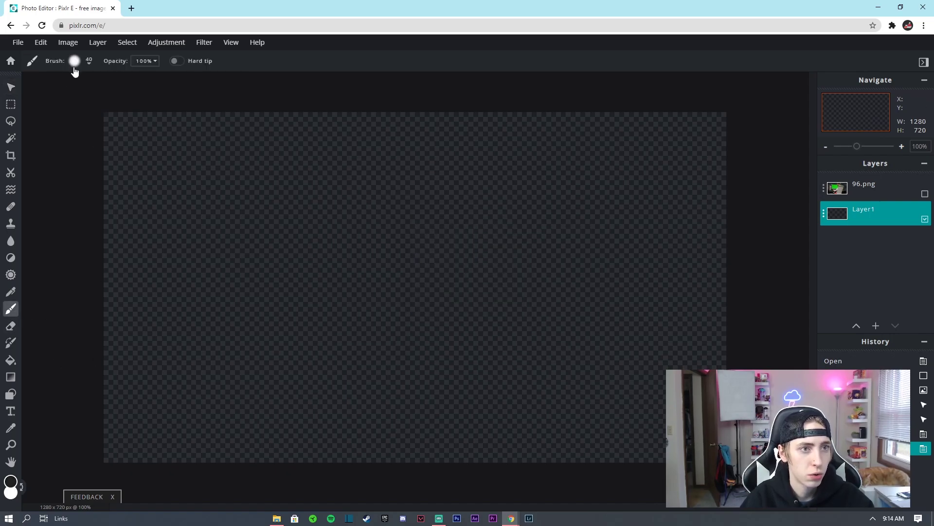
left_click(75, 61)
left_click_drag(85, 96, 98, 94)
mouse_move(336, 158)
left_mouse_down()
mouse_move(133, 168)
mouse_move(50, 120)
mouse_move(170, 195)
mouse_move(222, 154)
mouse_move(289, 307)
mouse_move(353, 342)
mouse_move(379, 491)
mouse_move(482, 461)
mouse_move(294, 436)
mouse_move(337, 420)
mouse_move(349, 383)
mouse_move(222, 349)
mouse_move(294, 303)
mouse_move(185, 265)
mouse_move(175, 231)
mouse_move(213, 146)
mouse_move(72, 116)
mouse_move(625, 174)
mouse_move(698, 322)
mouse_move(726, 331)
mouse_move(553, 309)
left_mouse_up()
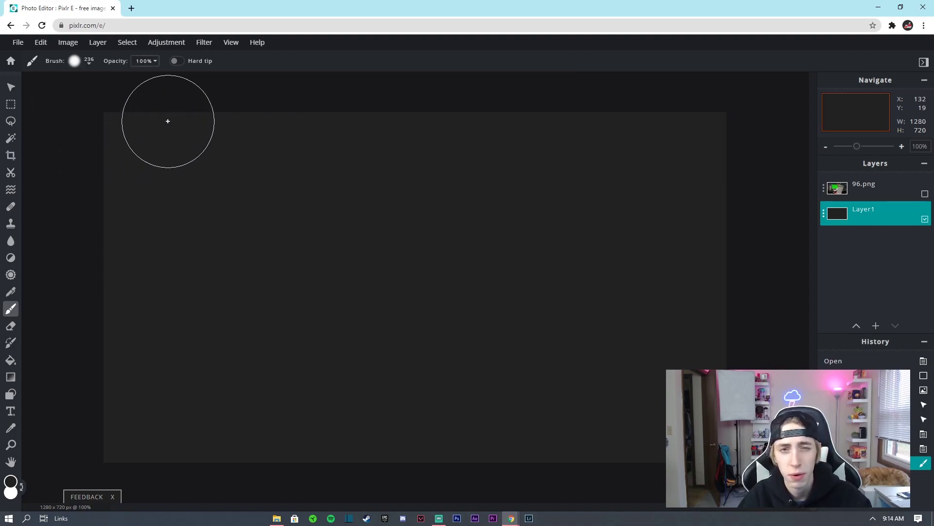
left_click(11, 87)
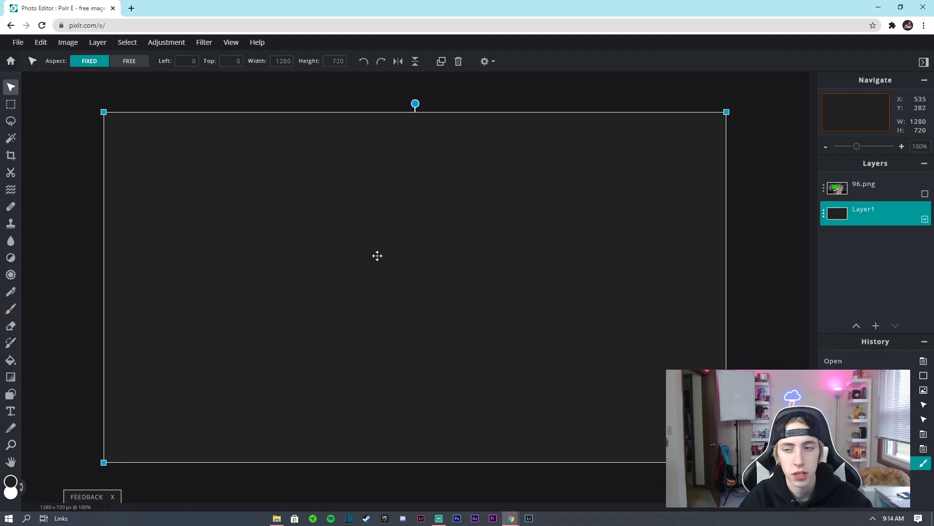
Set 96.png back to Visible in its layer settings and set Layer1 to Locked
left_click(823, 187)
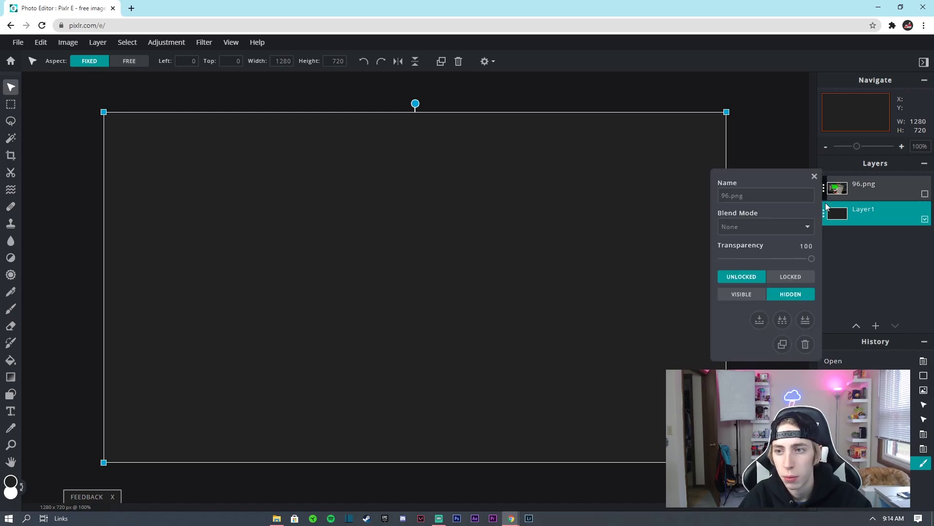
left_click(742, 295)
left_click(814, 176)
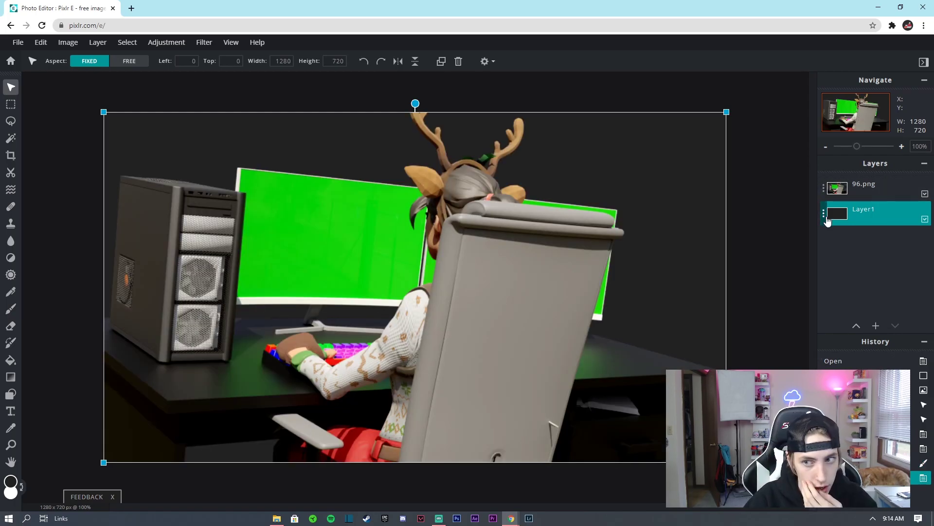
left_click(824, 213)
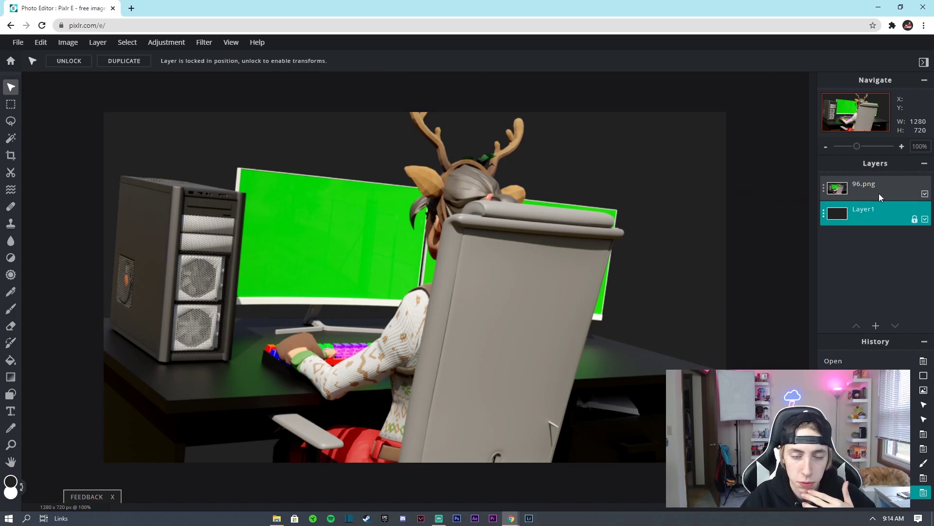
left_click(873, 182)
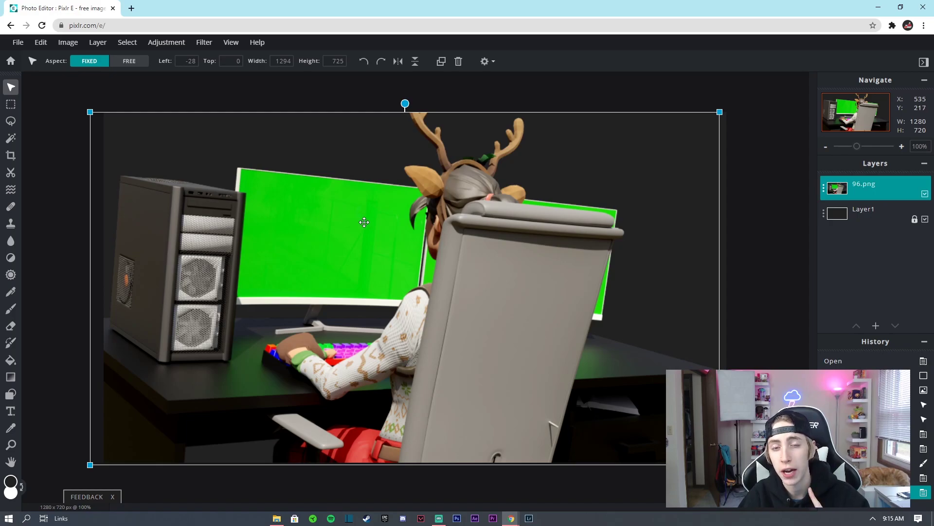
left_click(754, 238)
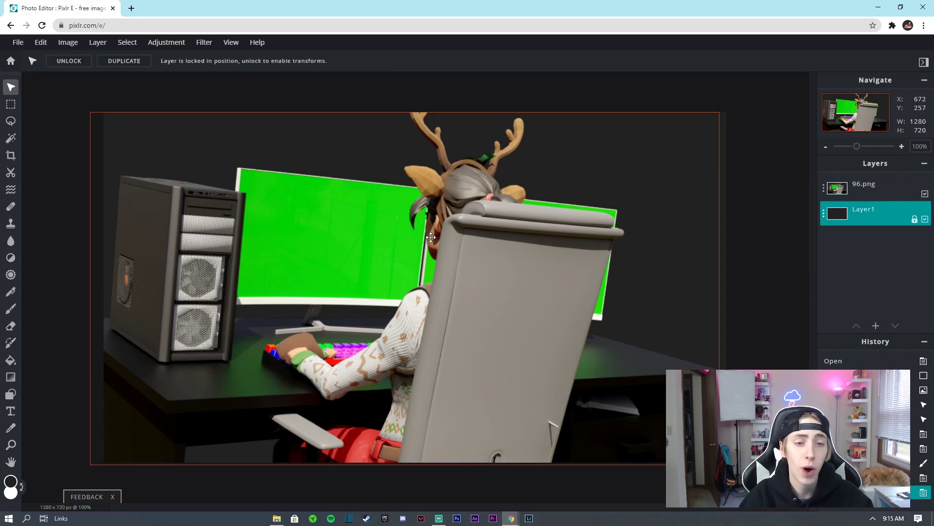